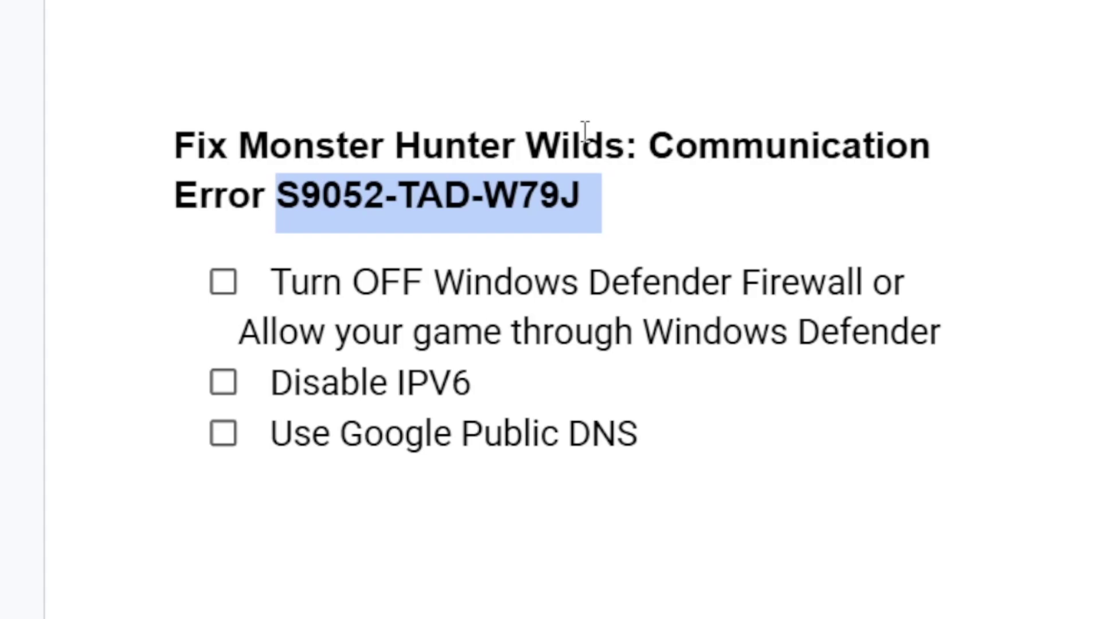
Search Start for Windows Security and open Firewall & network protection
click(652, 136)
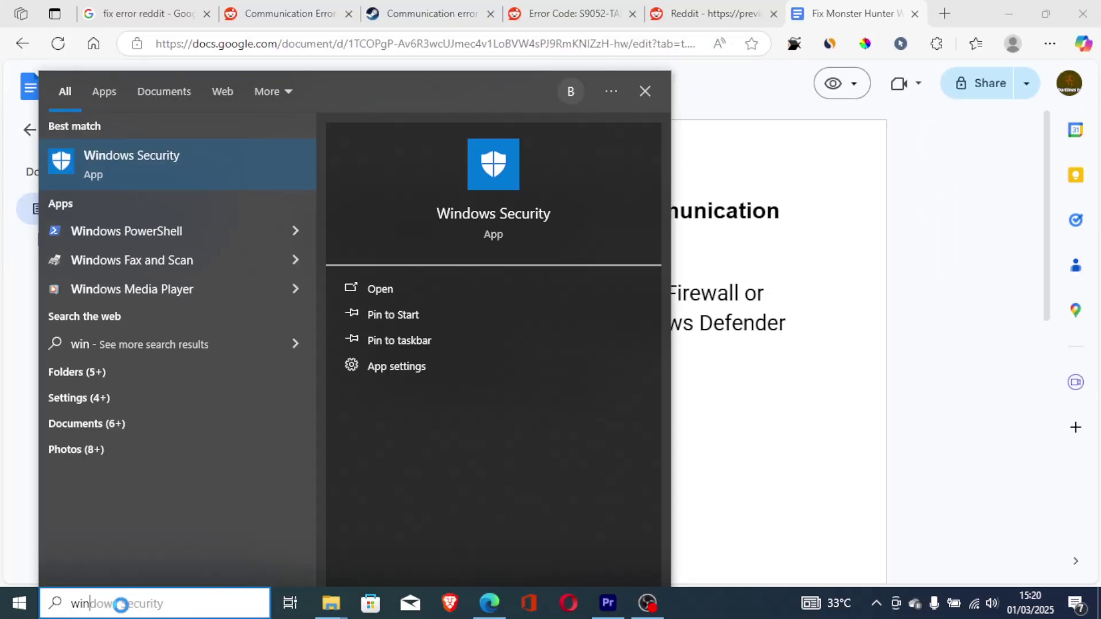
text(d)
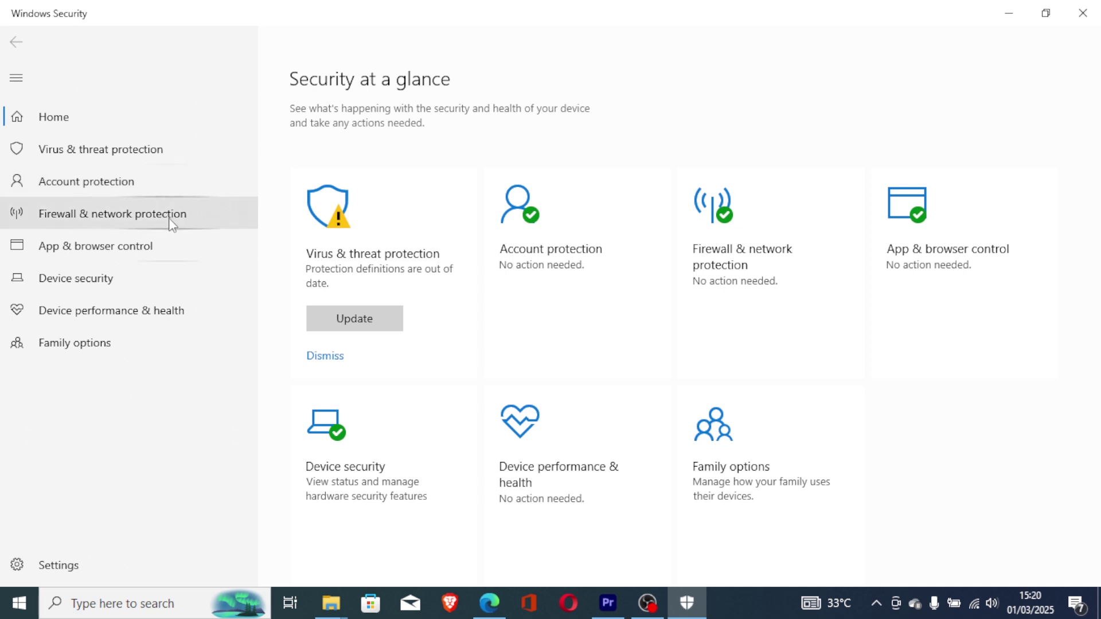
click(132, 222)
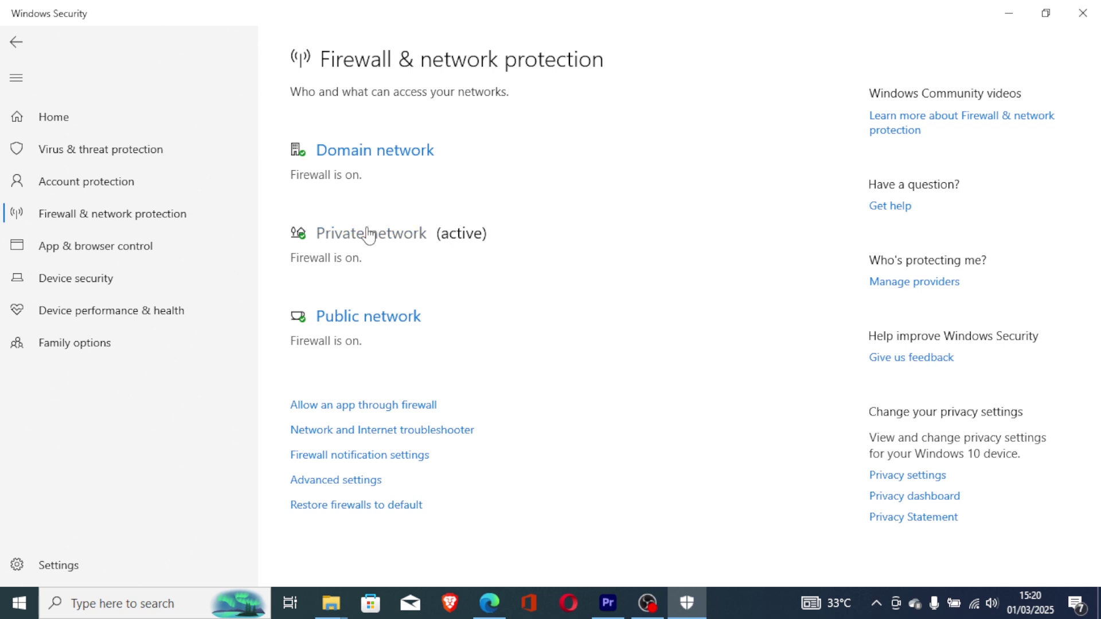
Check the Private network firewall settings, then open the Allow an app through firewall list
click(383, 235)
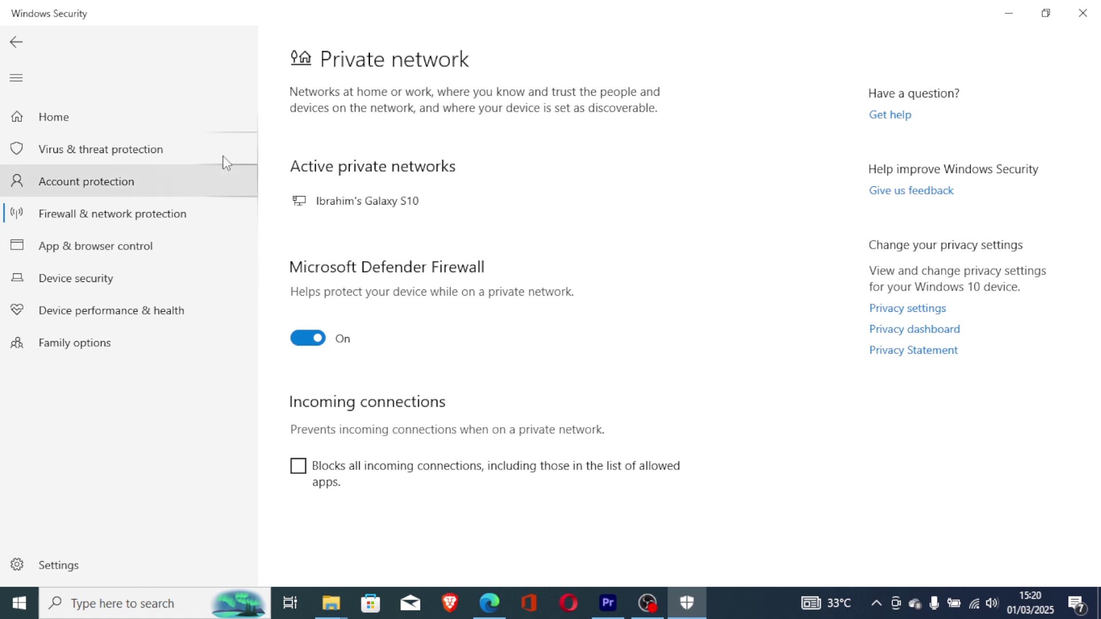
click(18, 43)
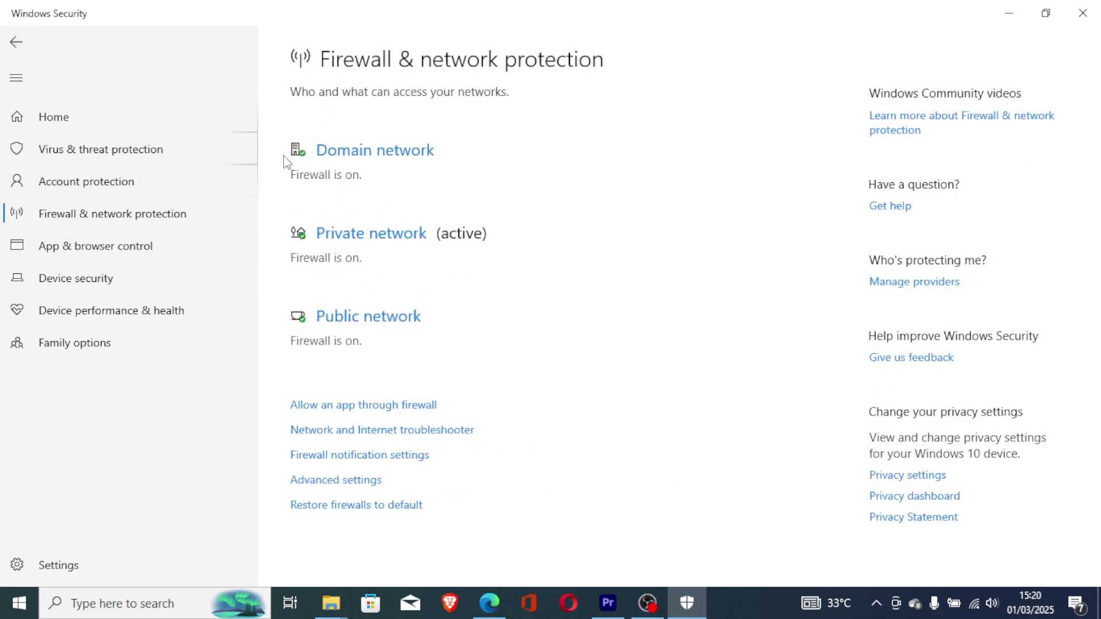
click(375, 411)
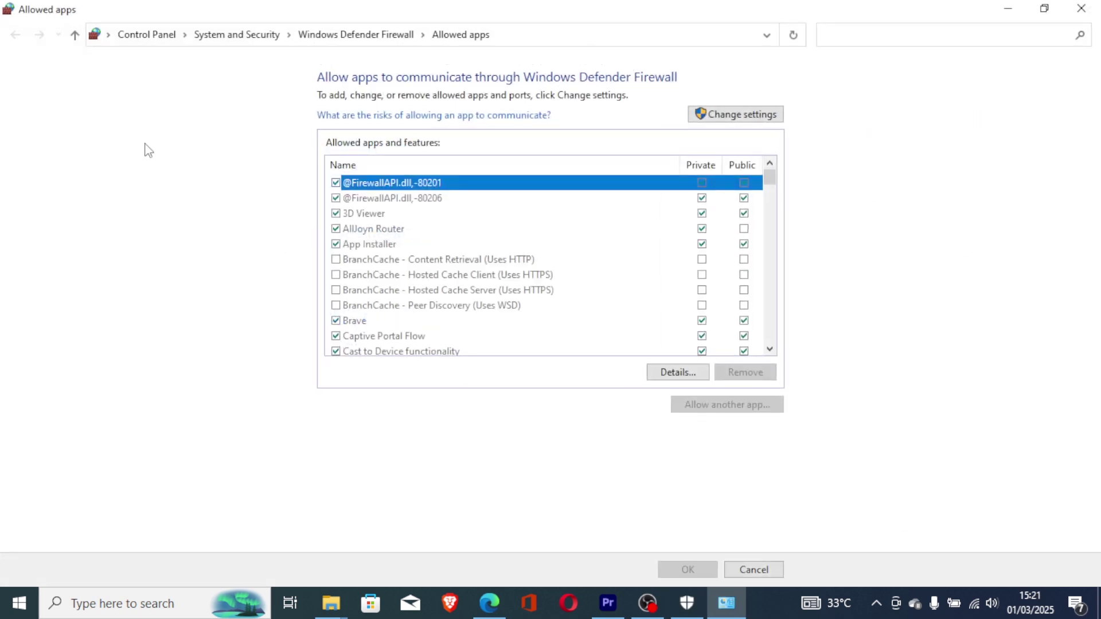
Unlock the allowed-apps list with Change settings and scroll through it
click(755, 116)
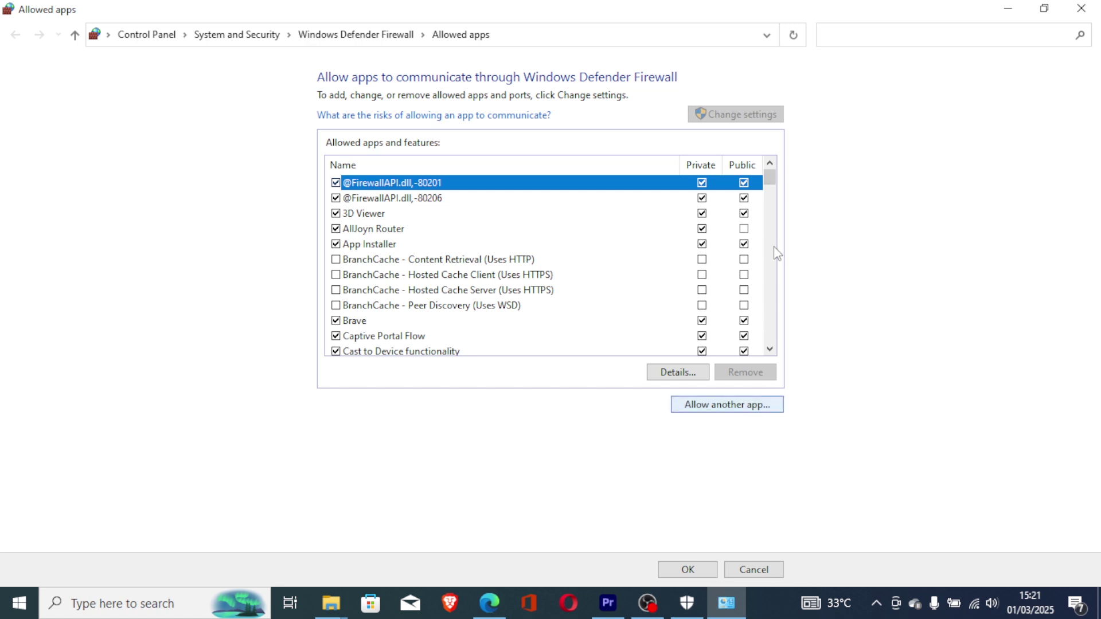
mouse_move(773, 181)
mouse_down()
mouse_move(768, 338)
mouse_move(769, 175)
mouse_up()
Browse into Downloads > ULTRAKILL.v2025.02.24 game folder, then cancel the Browse and Add an app dialogs
click(739, 405)
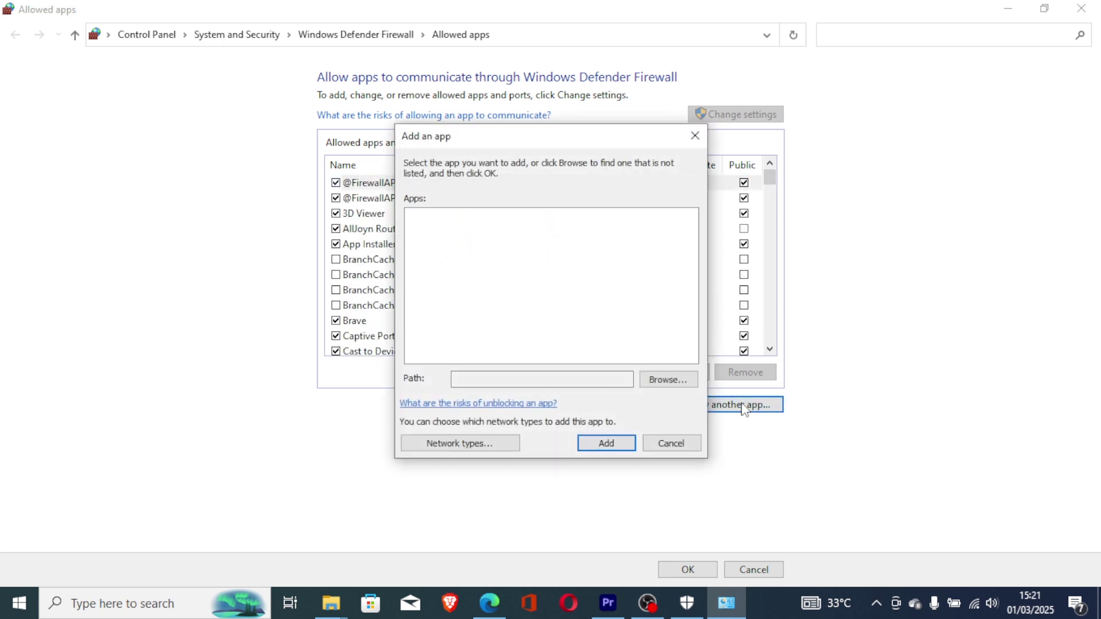
click(669, 381)
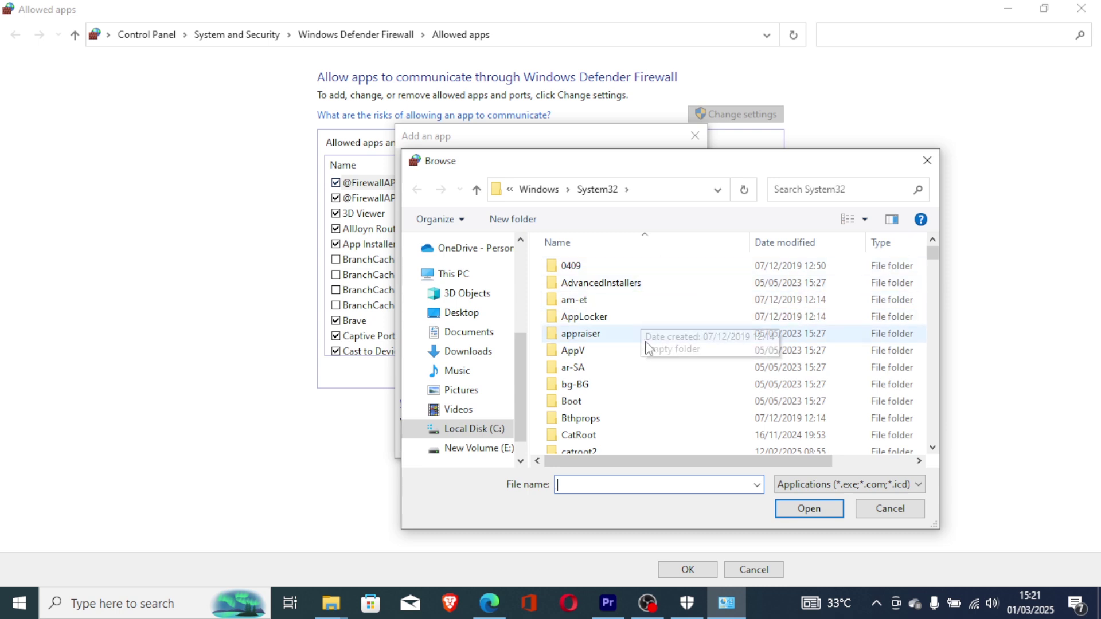
click(484, 357)
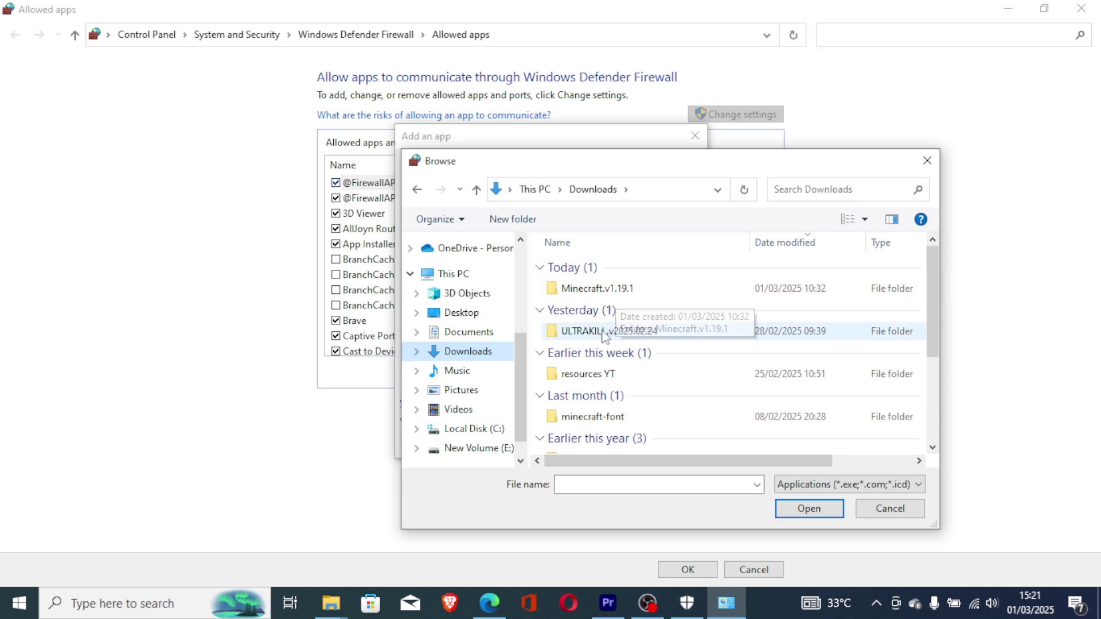
double_click(602, 331)
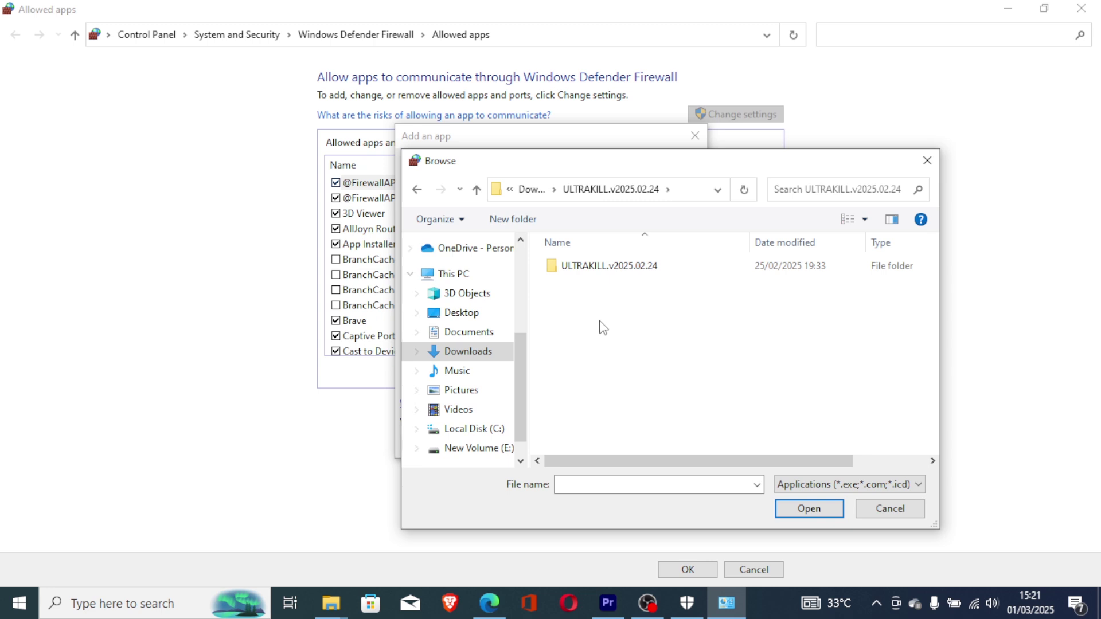
click(601, 267)
double_click(600, 280)
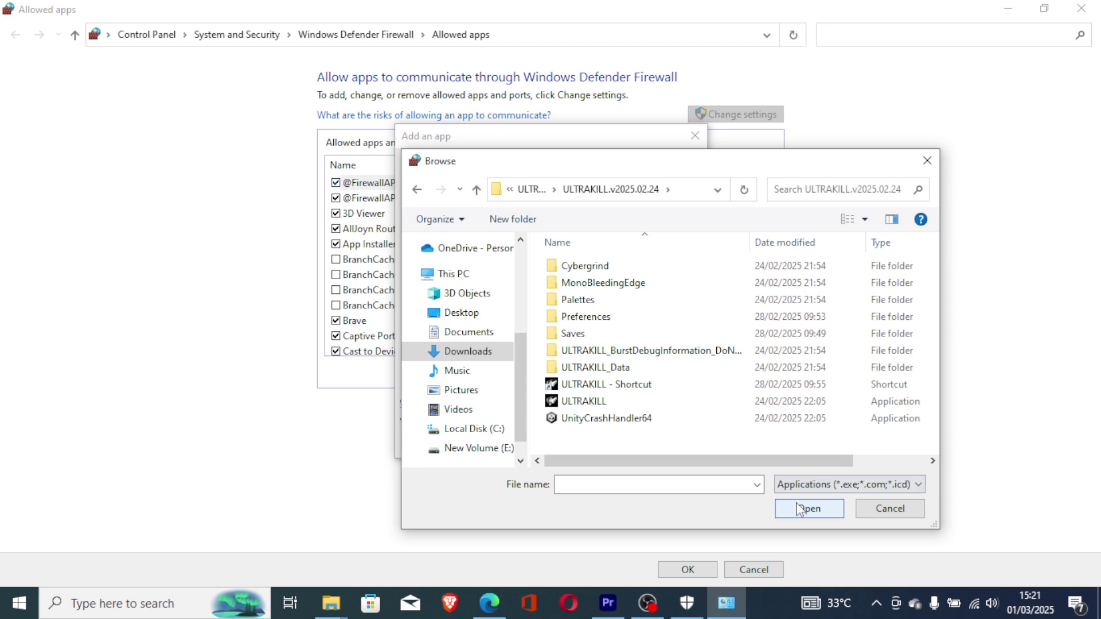
click(927, 160)
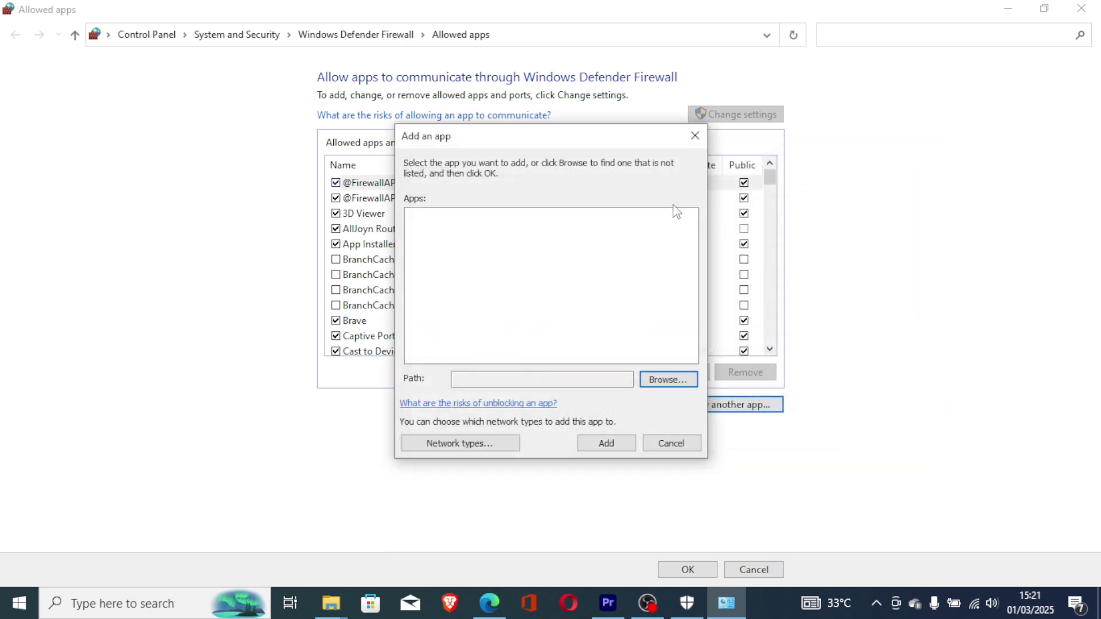
click(694, 136)
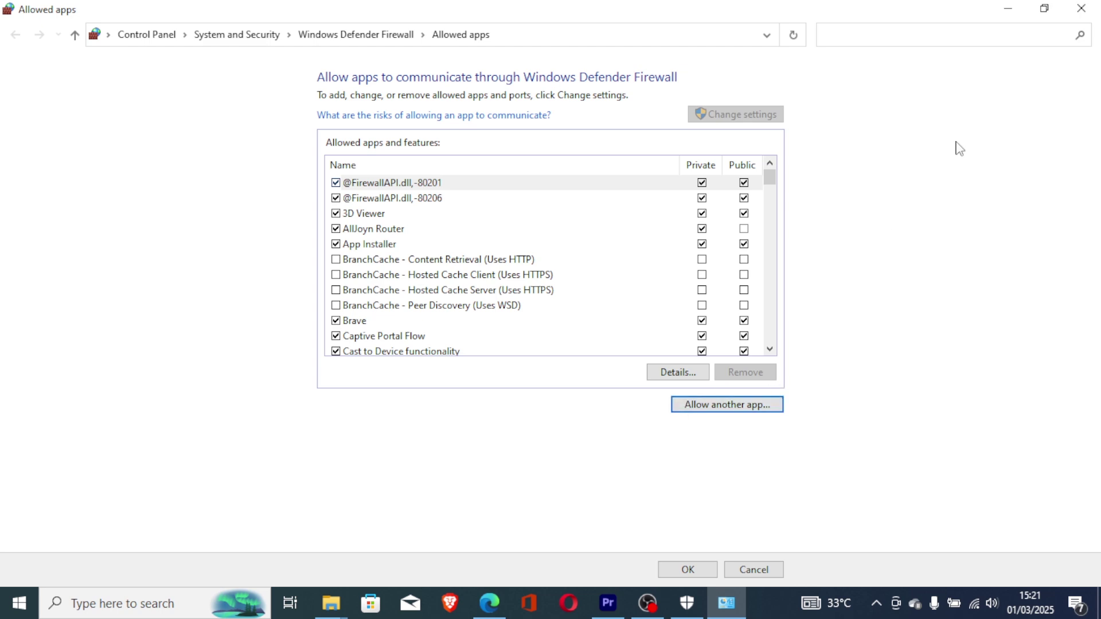
Close the Allowed apps and Windows Security windows, then open Settings with Win+I
click(1081, 8)
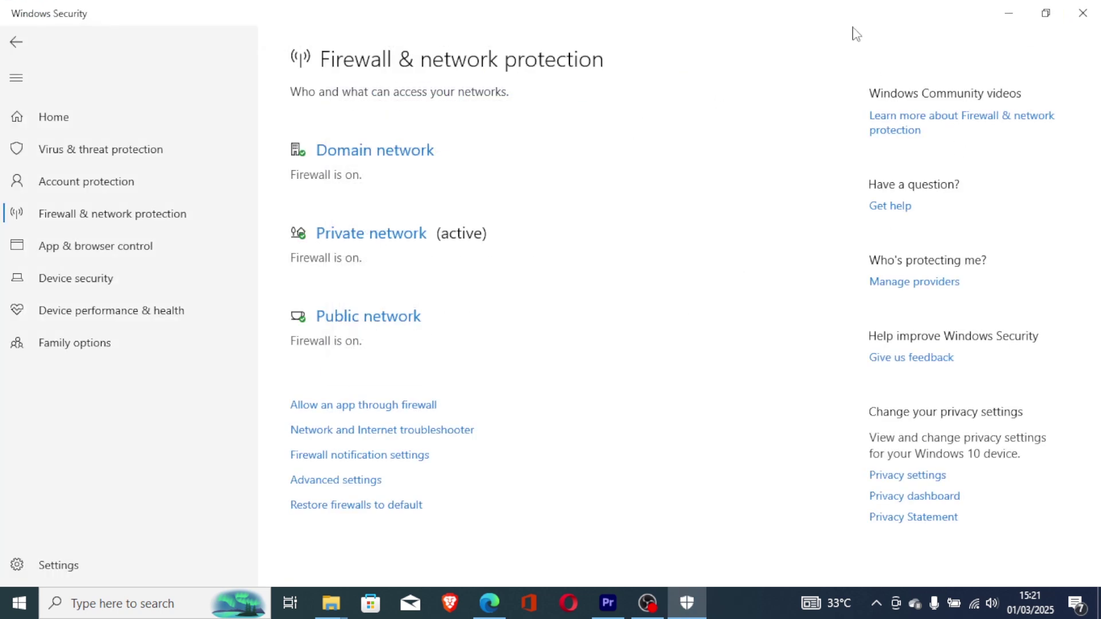
click(1083, 12)
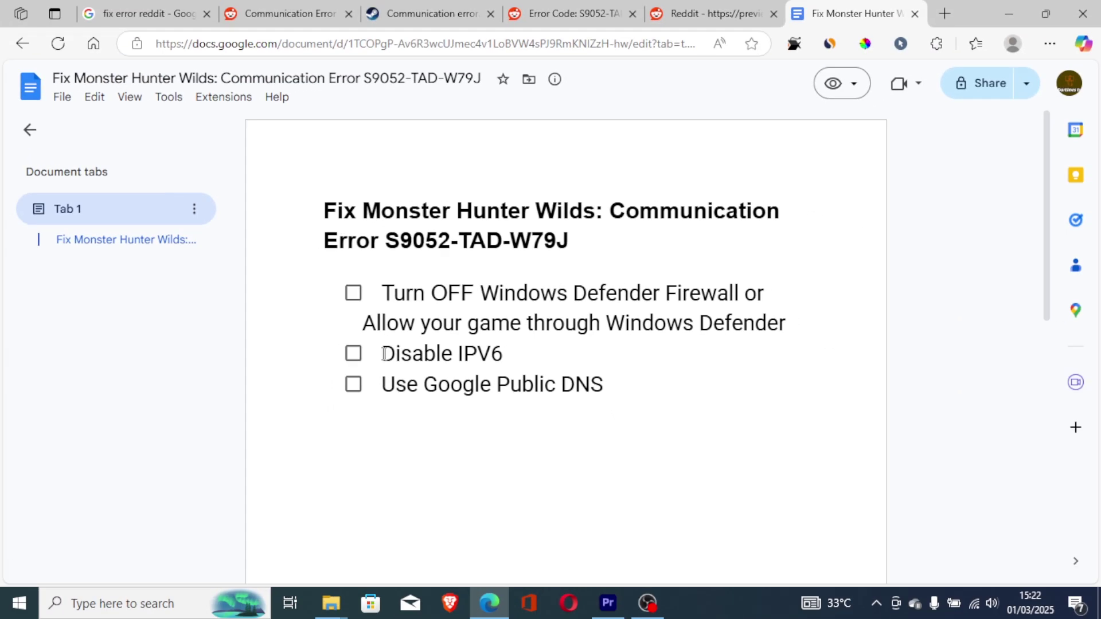
key(super+i)
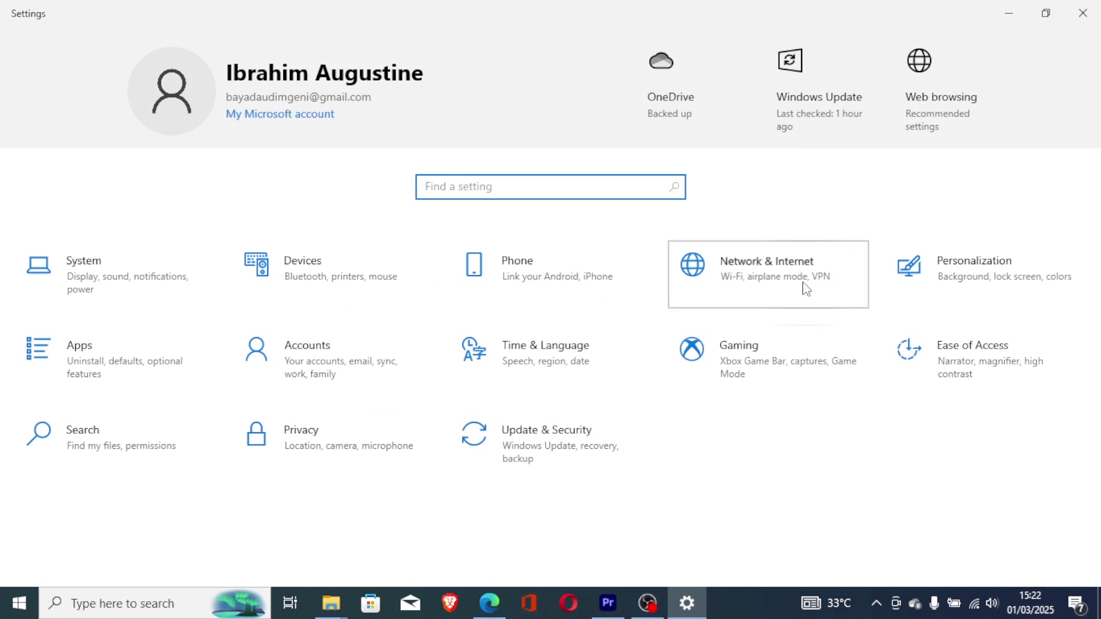
Go to Network & Internet and open Change adapter options
click(807, 288)
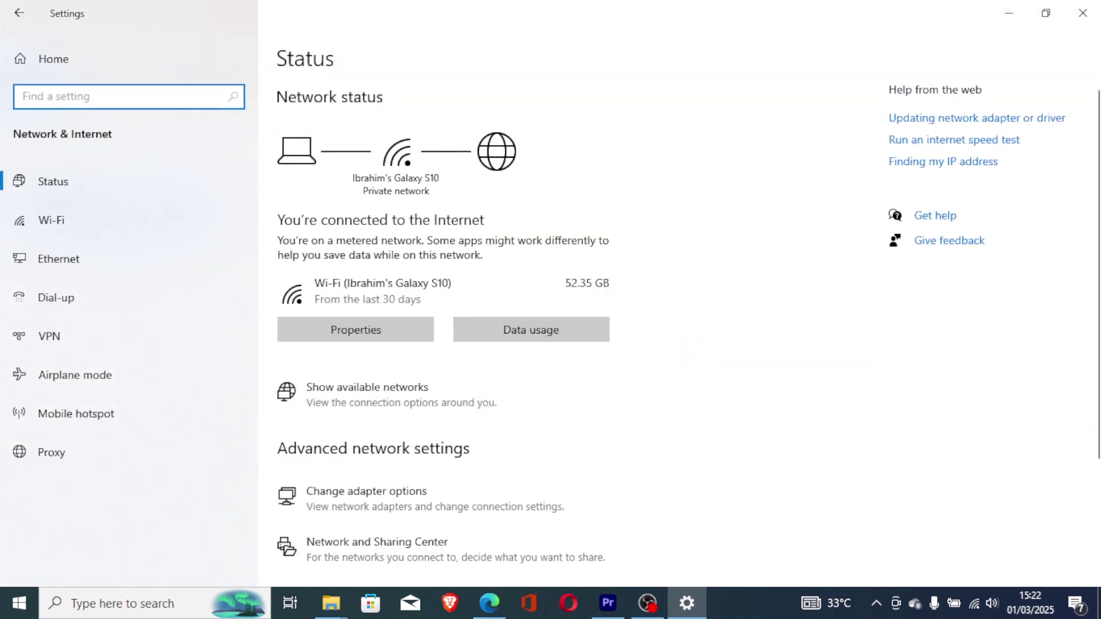
scroll(640, 342, down, 3)
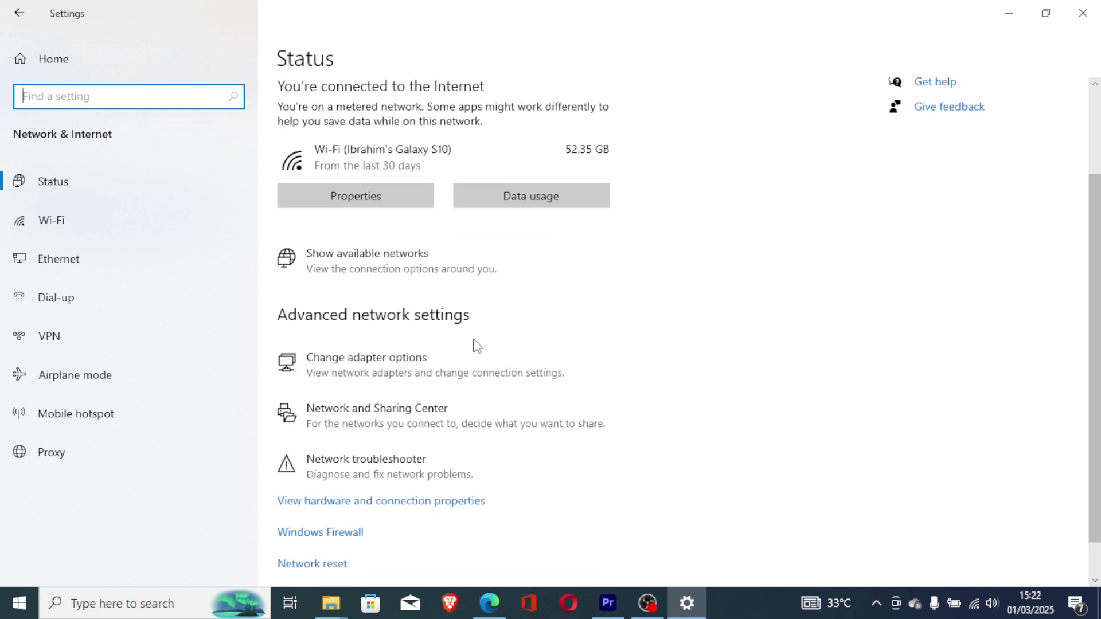
click(390, 370)
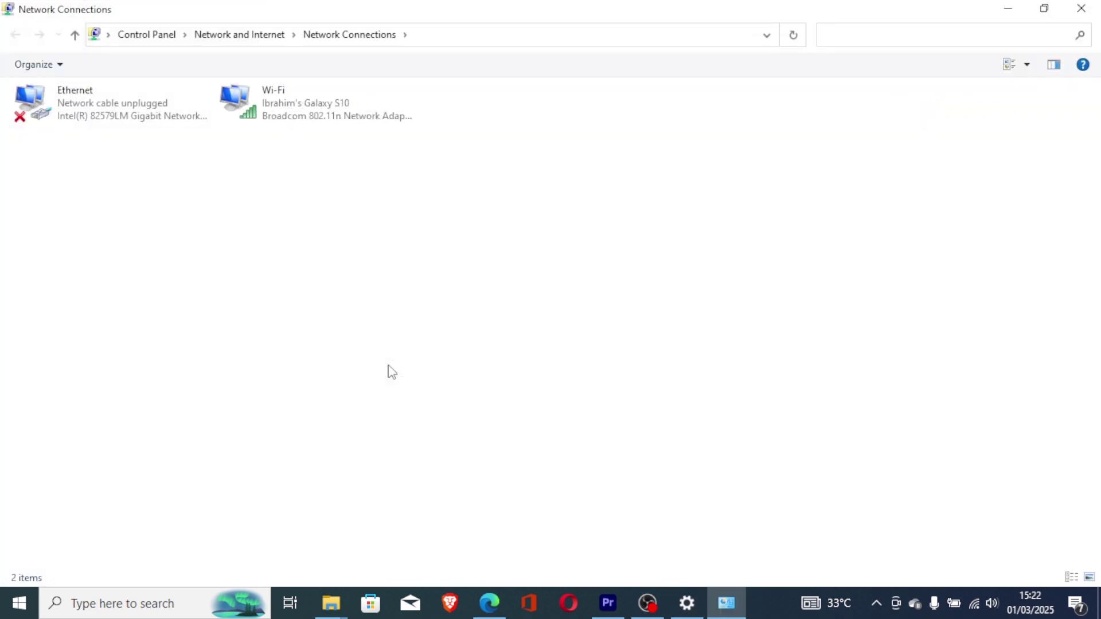
Open the Wi-Fi adapter's Properties and scroll through its connection items
click(317, 103)
right_click(317, 102)
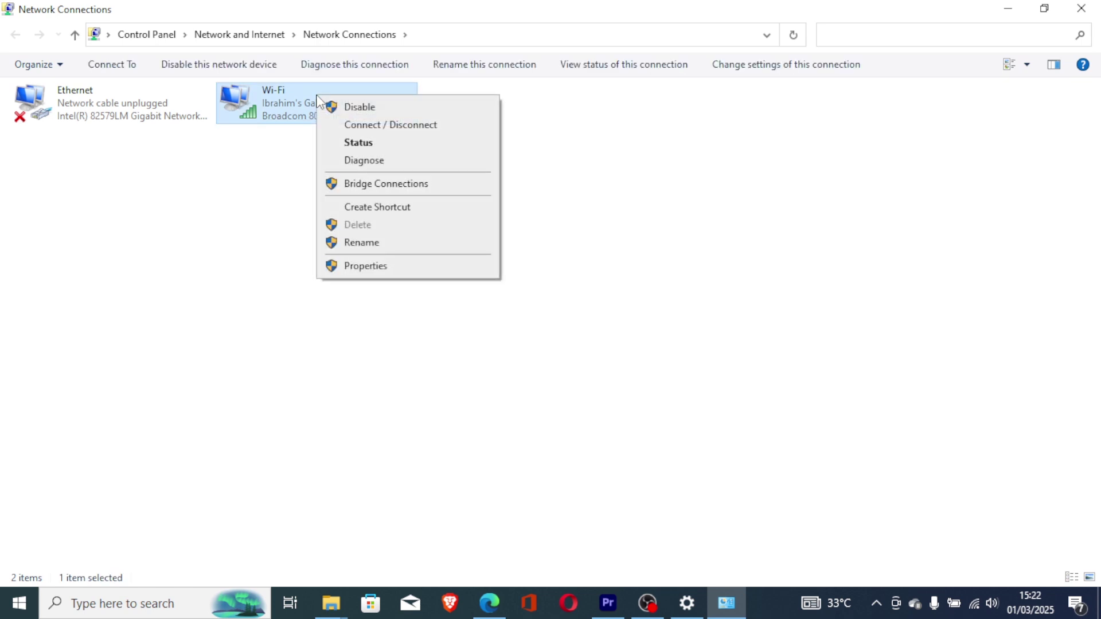
click(390, 269)
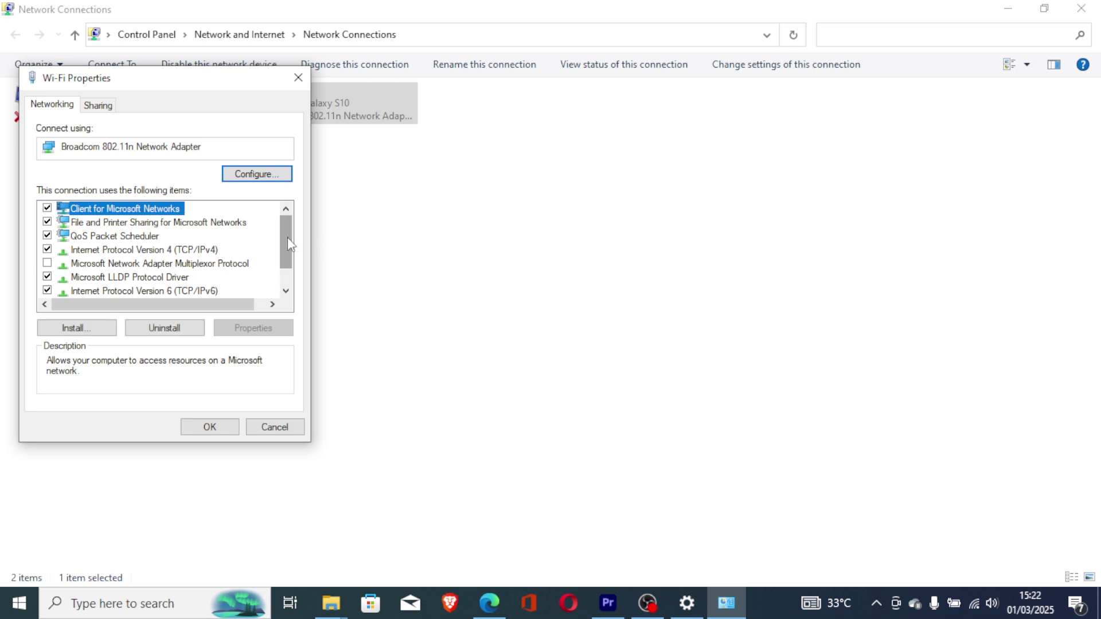
drag(287, 237, 286, 259)
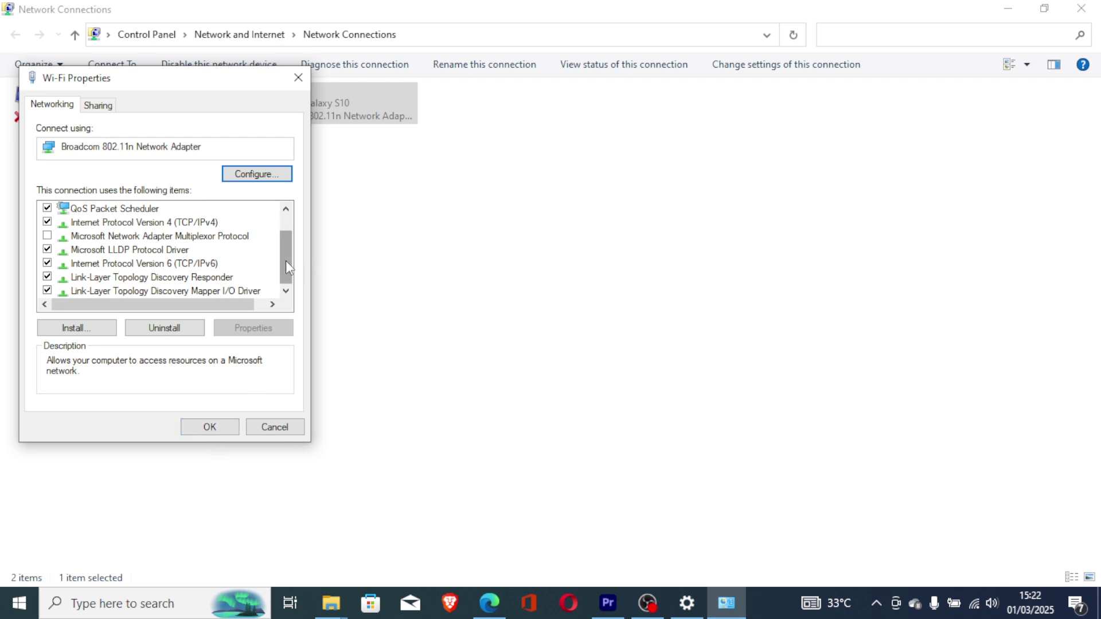
drag(286, 262, 286, 246)
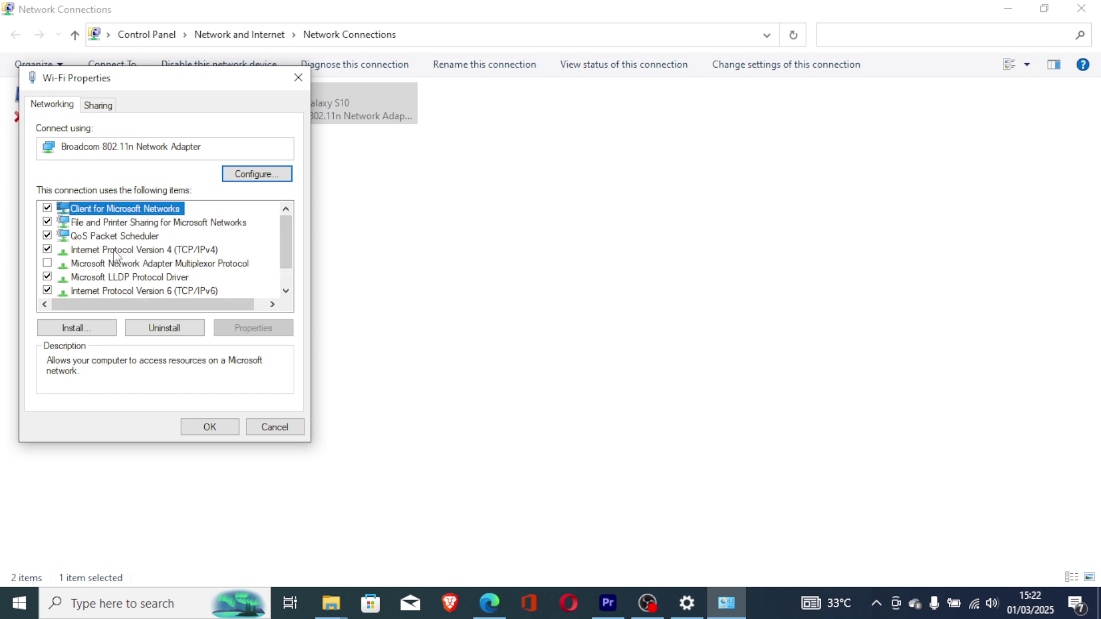
Open IPv4 properties, switch to manual DNS server addresses, then close both dialogs
click(112, 251)
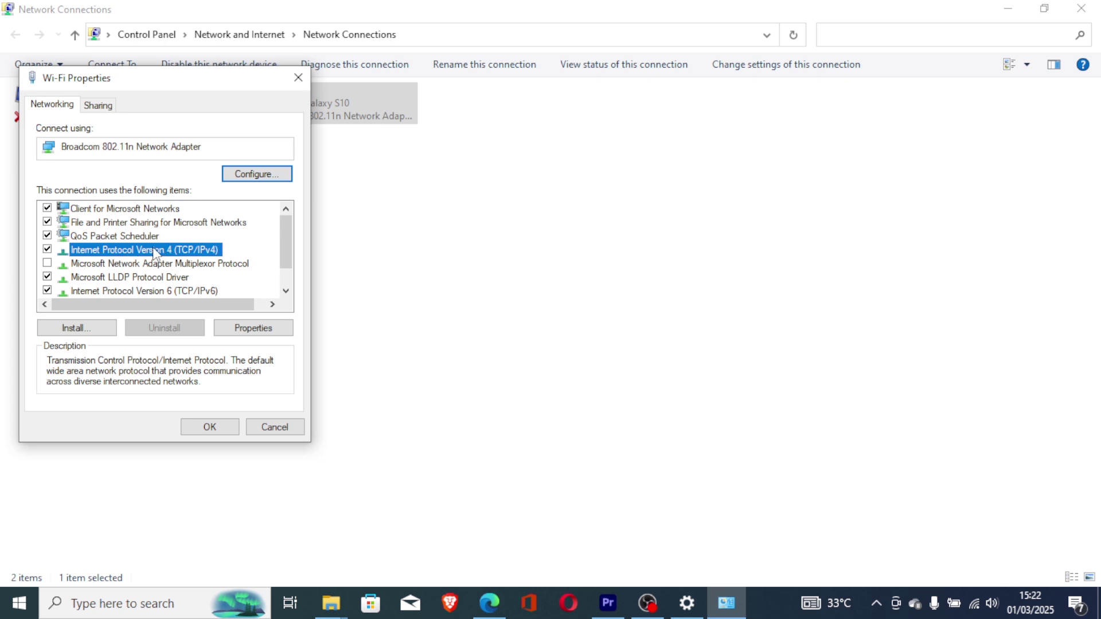
click(270, 331)
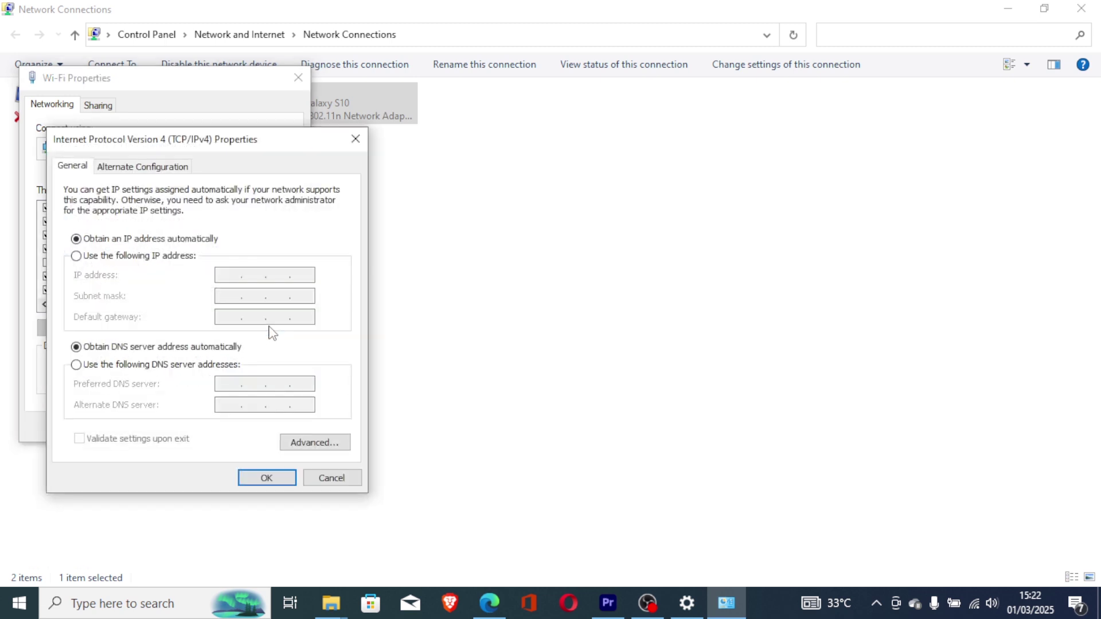
click(77, 365)
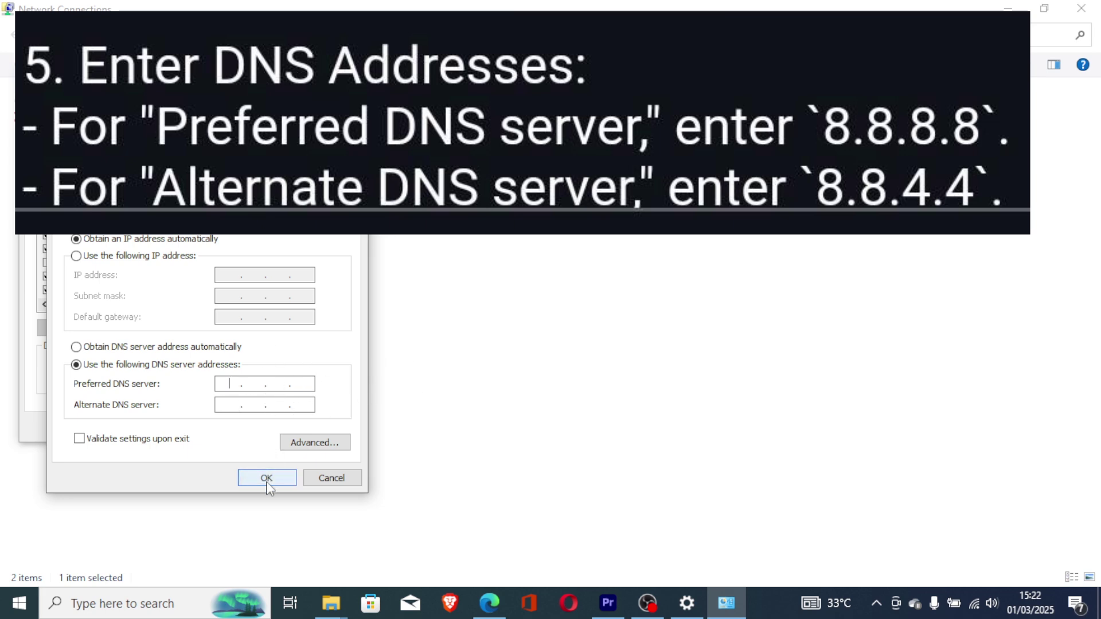
key(Return)
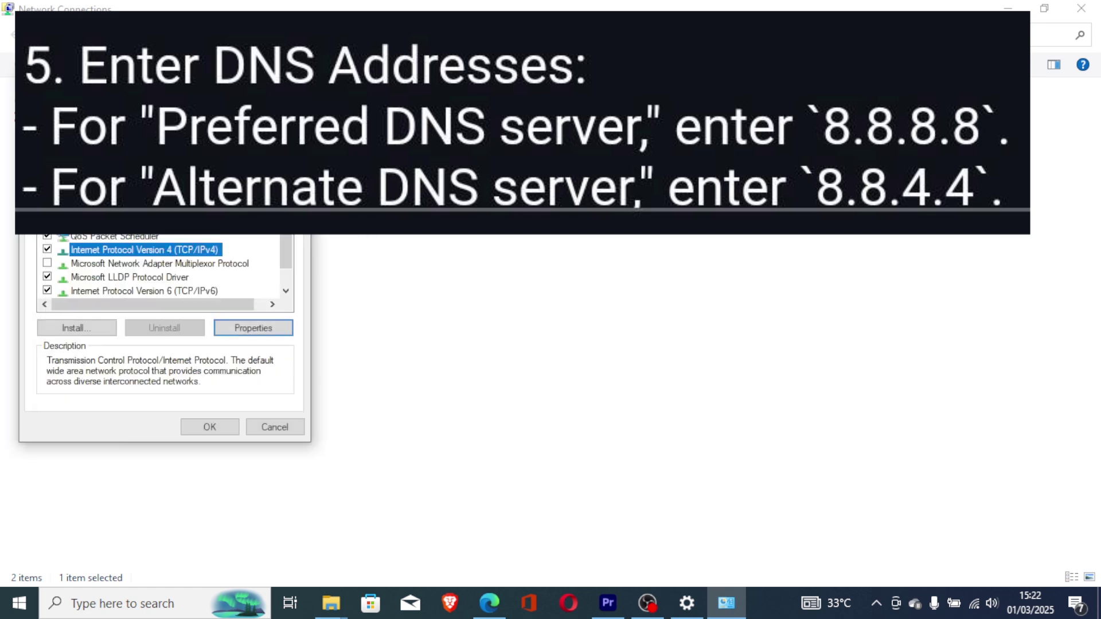
click(304, 76)
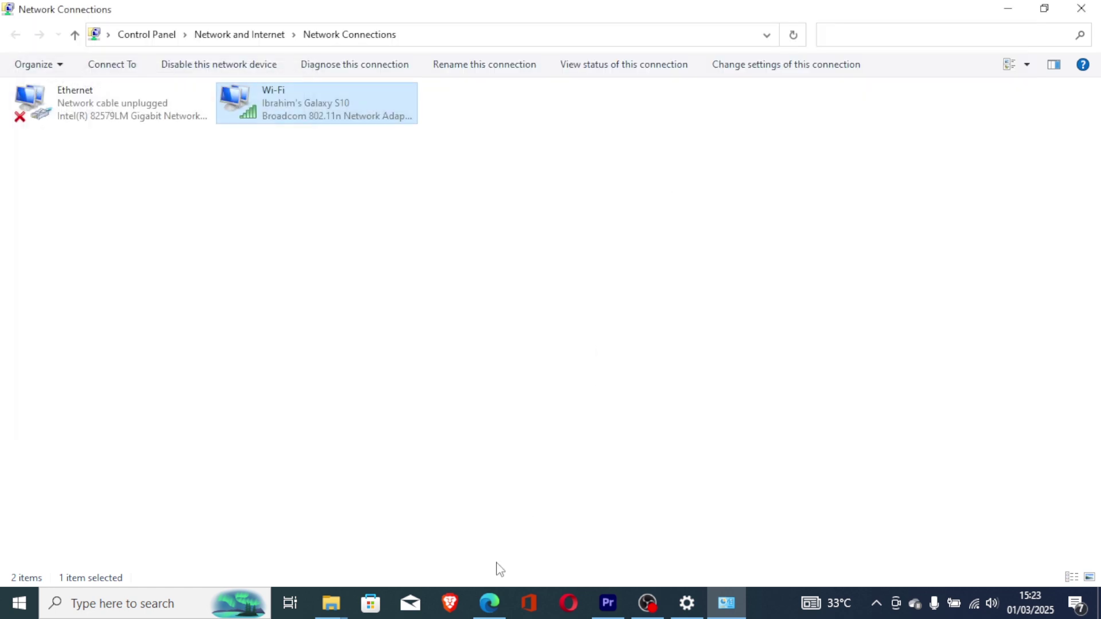
Switch back to the Edge window showing the Monster Hunter Wilds error checklist
click(489, 603)
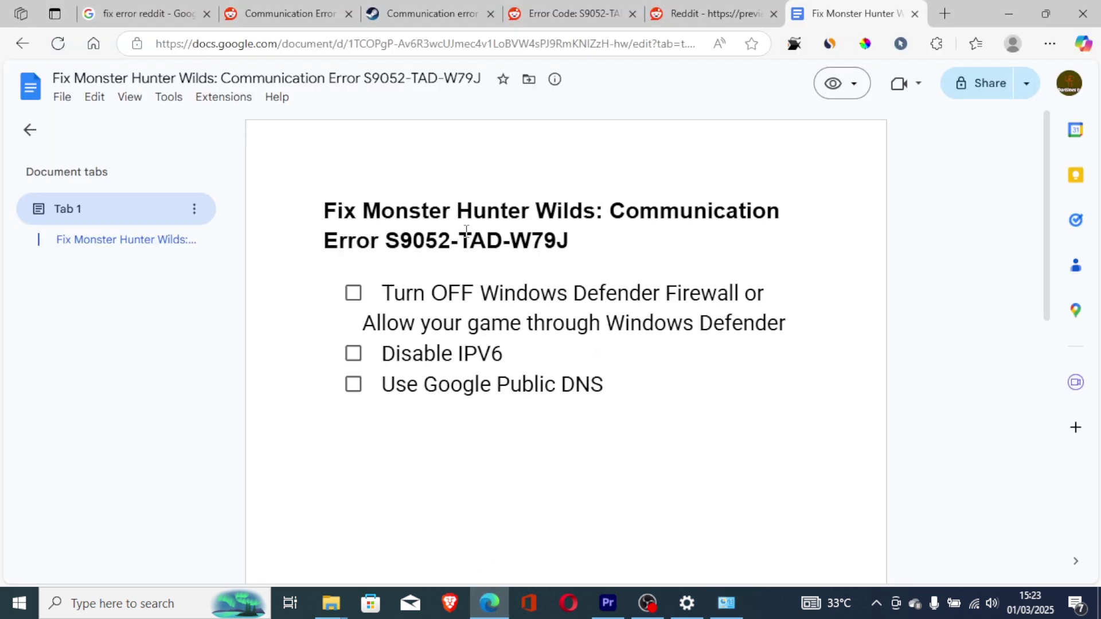